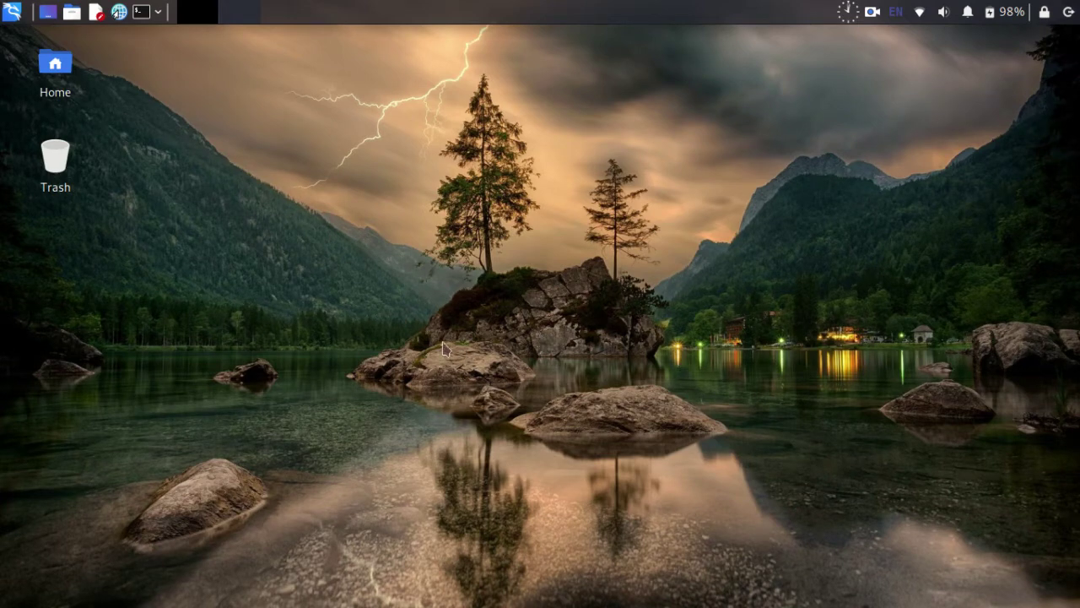
Install the timeshift package and its libgee dependency with 'sudo apt-get install timeshift'
{"action": "left_click", "coordinate": [140, 14]}
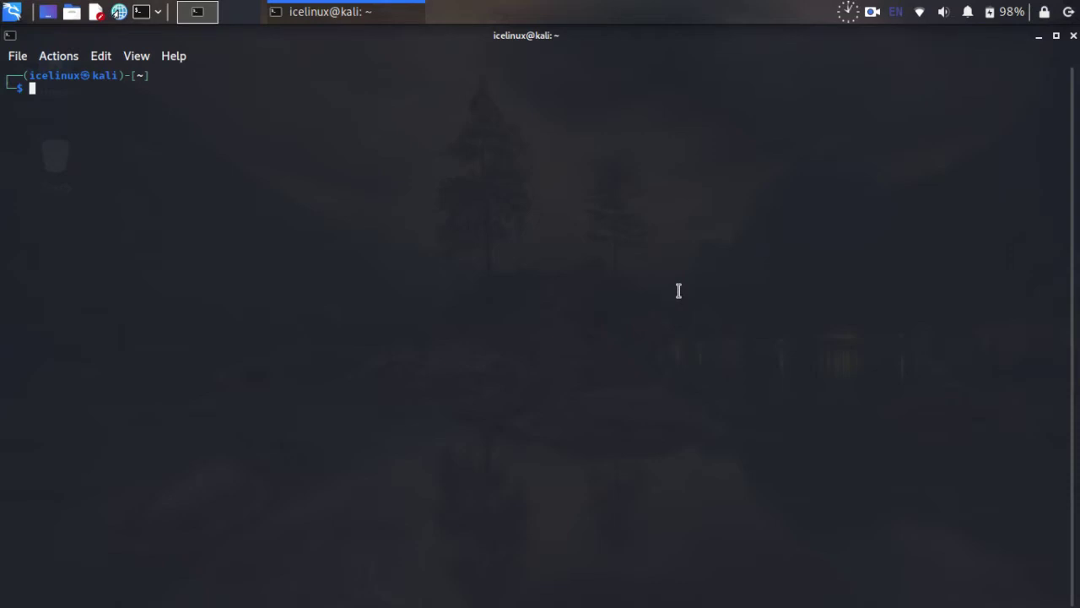
{"action": "type", "text": "s"}
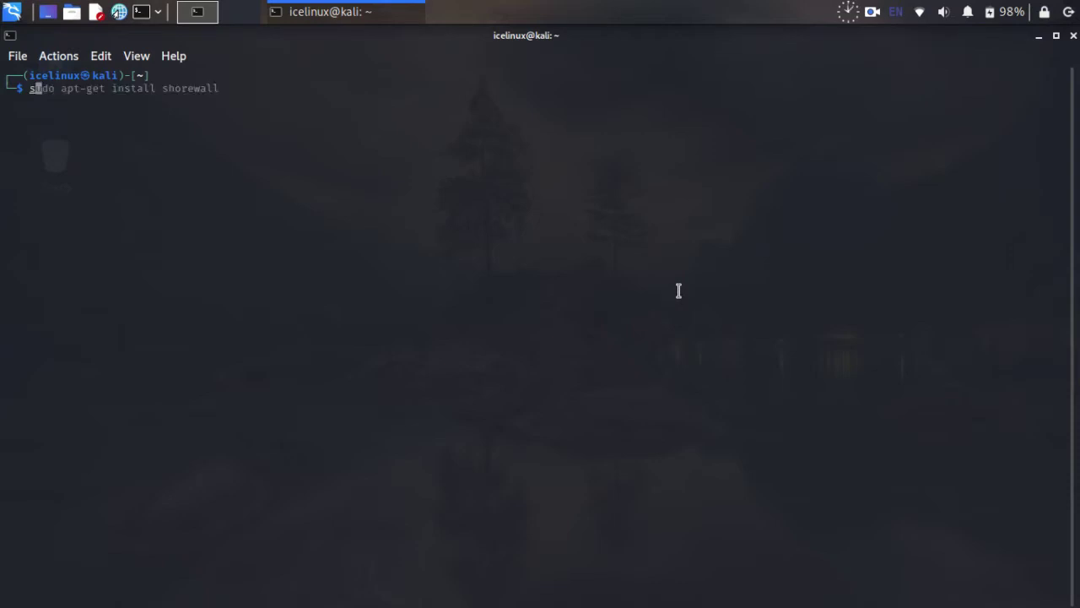
{"action": "type", "text": "udo "}
{"action": "type", "text": "apt-get in"}
{"action": "type", "text": "stall "}
{"action": "type", "text": "time"}
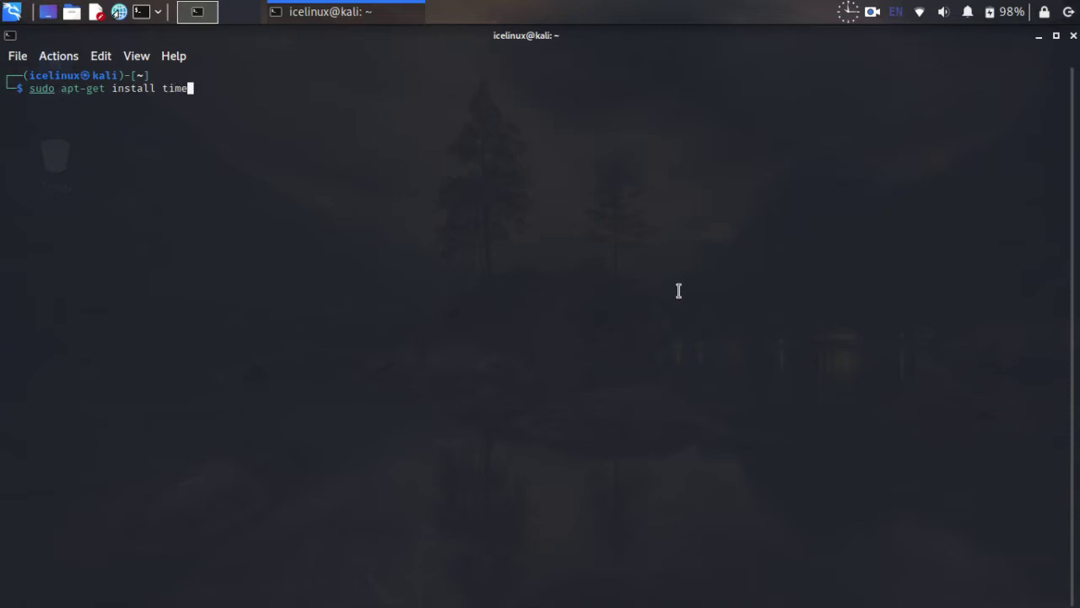
{"action": "type", "text": "shift"}
{"action": "key", "text": "Return"}
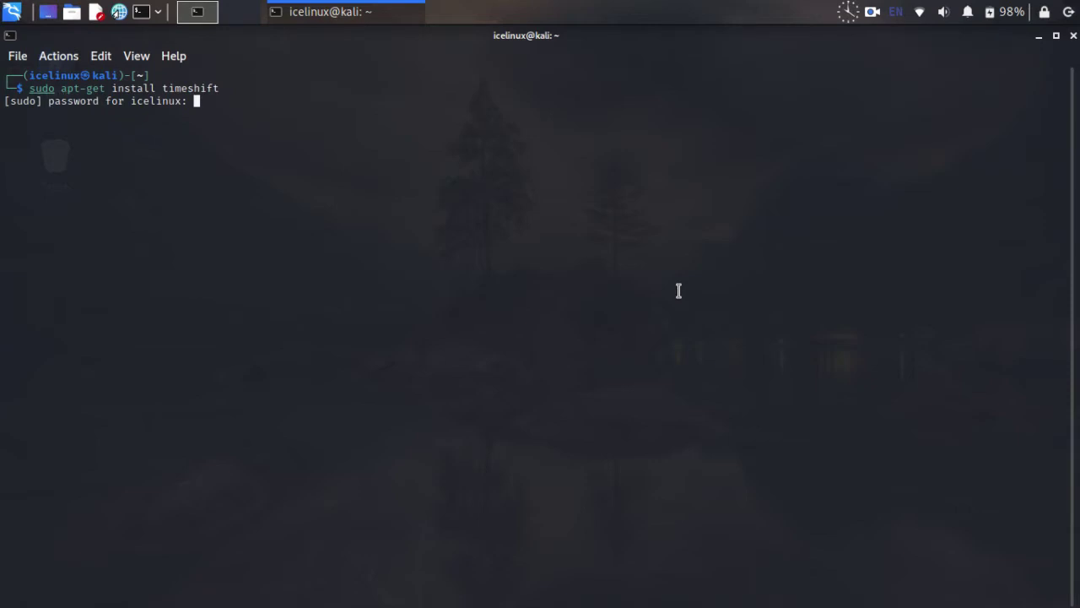
{"action": "key", "text": "Return"}
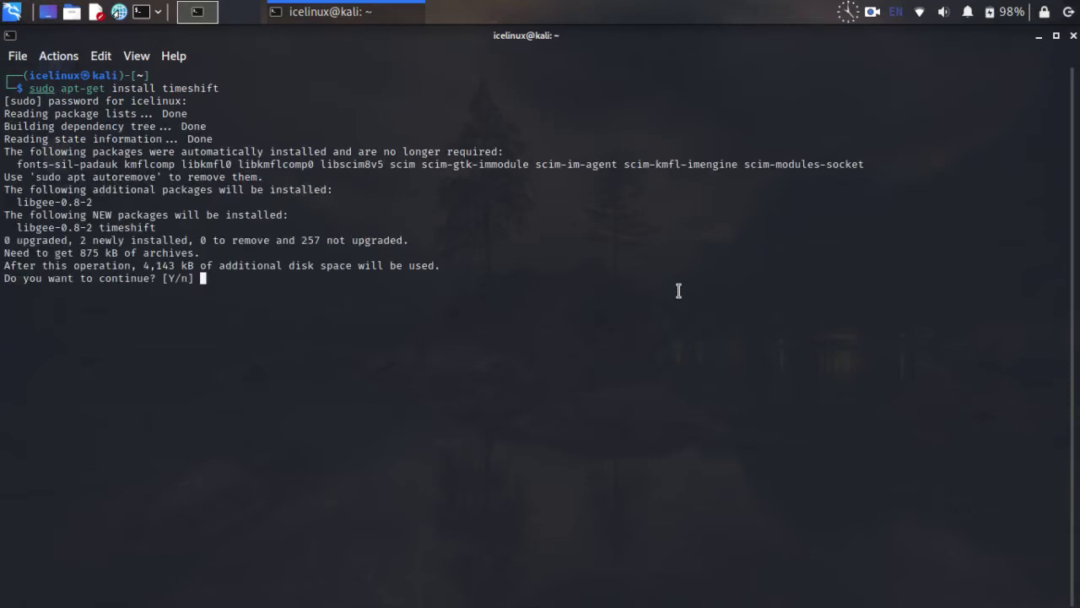
{"action": "type", "text": "y"}
{"action": "key", "text": "Return"}
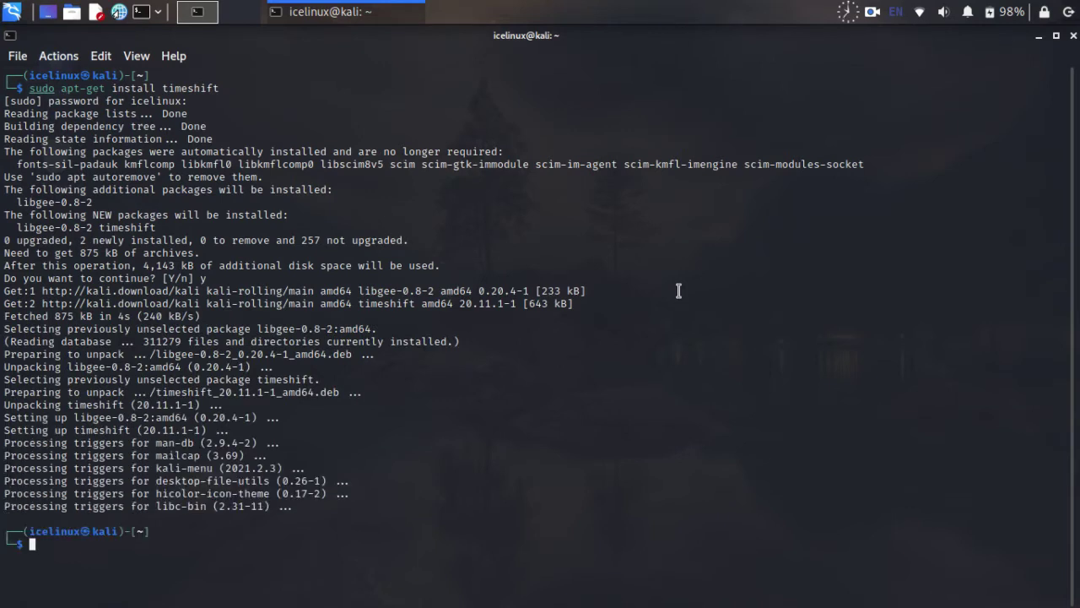
Search 'time' in the Whisker Menu and launch Timeshift
{"action": "left_click", "coordinate": [12, 12]}
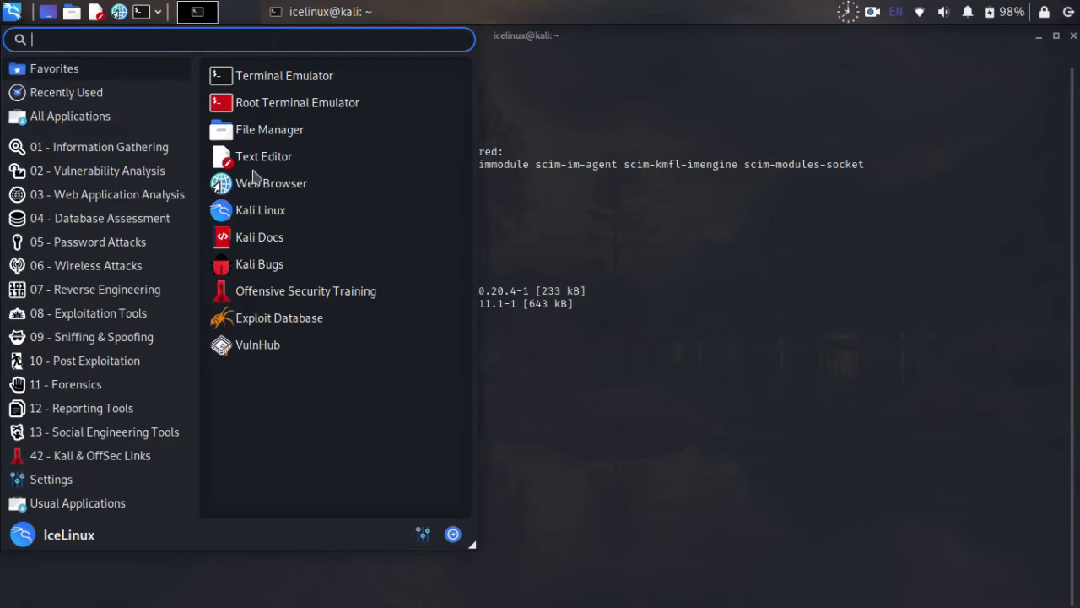
{"action": "type", "text": "time"}
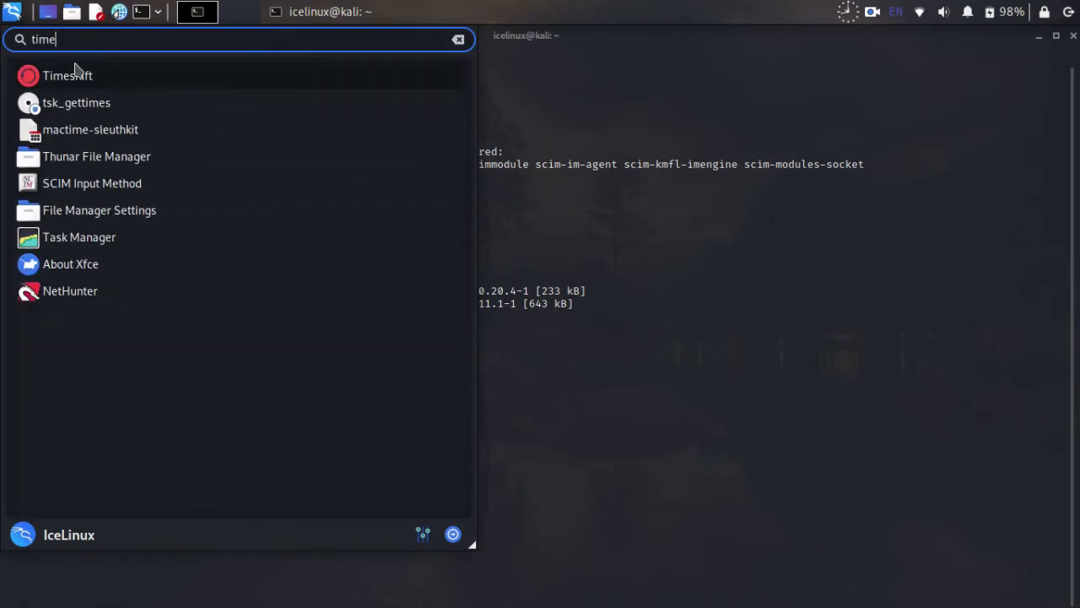
{"action": "left_click", "coordinate": [106, 82]}
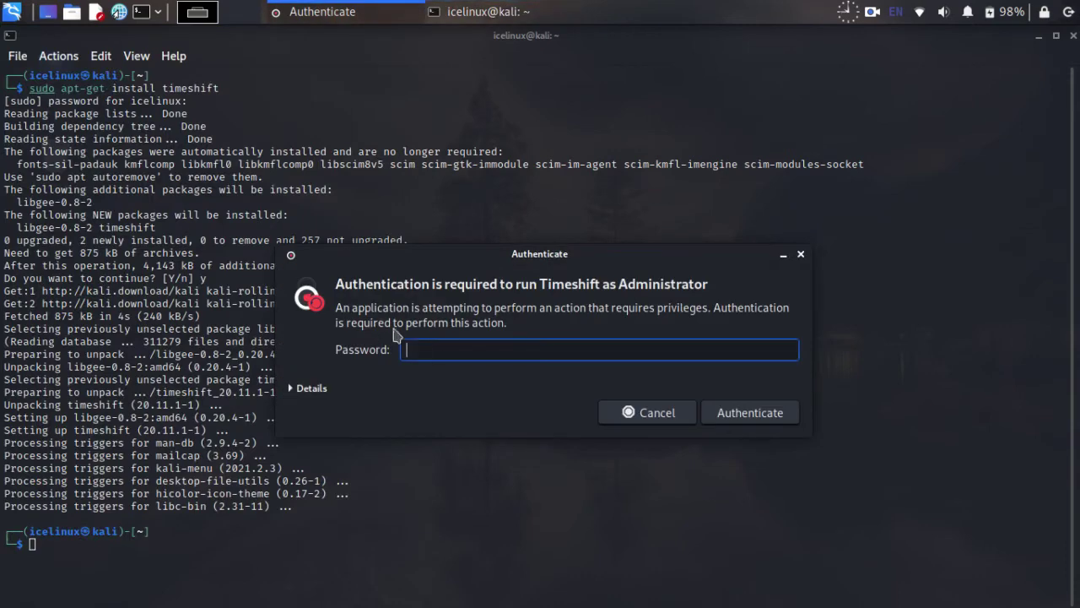
Close the terminal and authenticate Timeshift with the administrator password
{"action": "left_click", "coordinate": [1073, 35]}
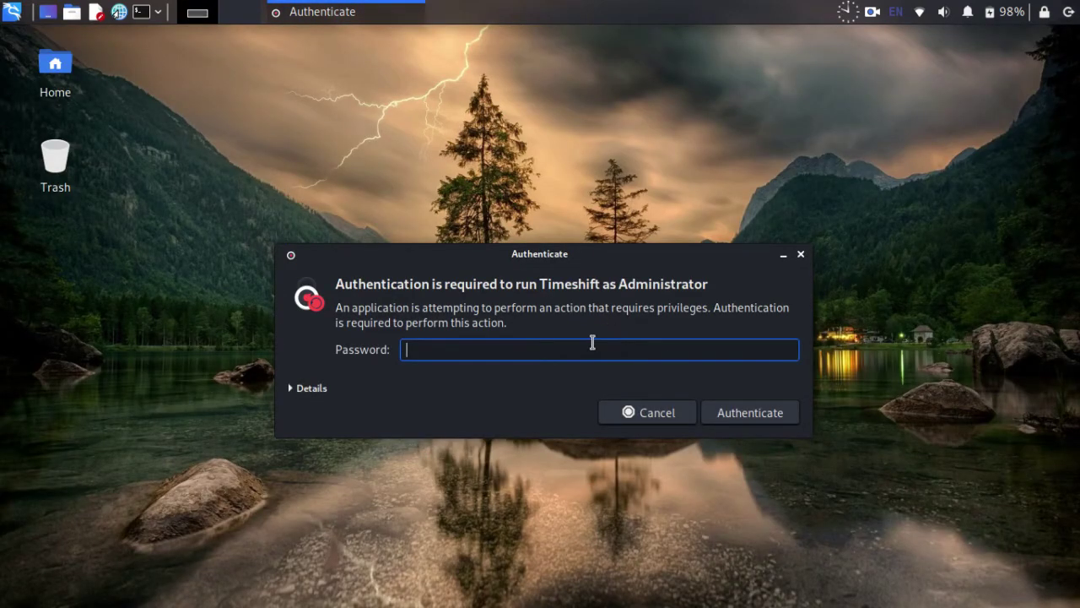
{"action": "type", "text": "passw"}
{"action": "left_click", "coordinate": [767, 412]}
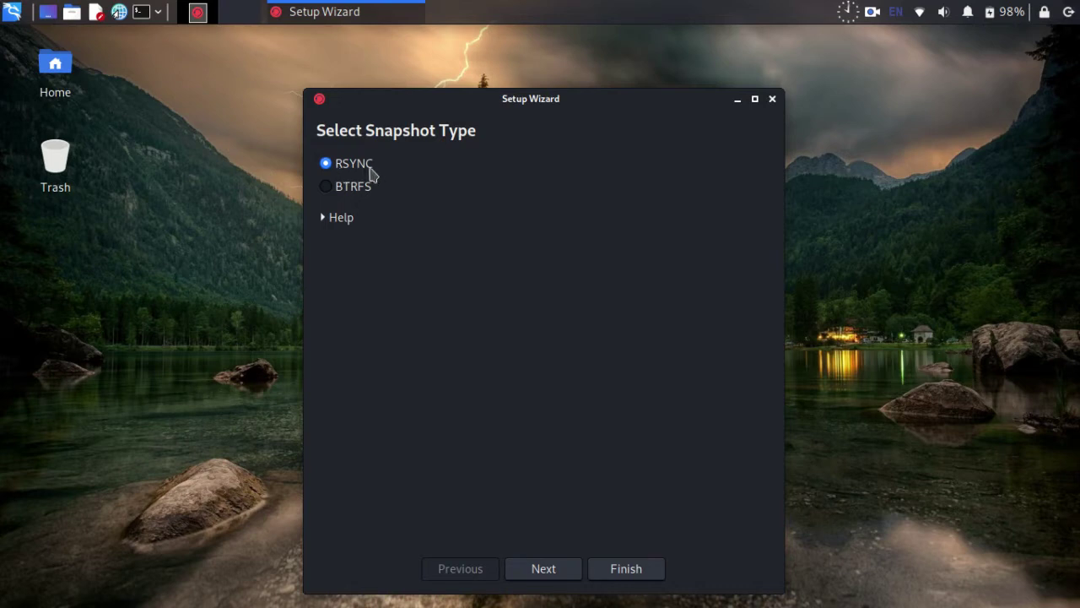
Keep RSYNC as the snapshot type and choose the 78 GB sdb3 partition as snapshot location
{"action": "left_click", "coordinate": [565, 572]}
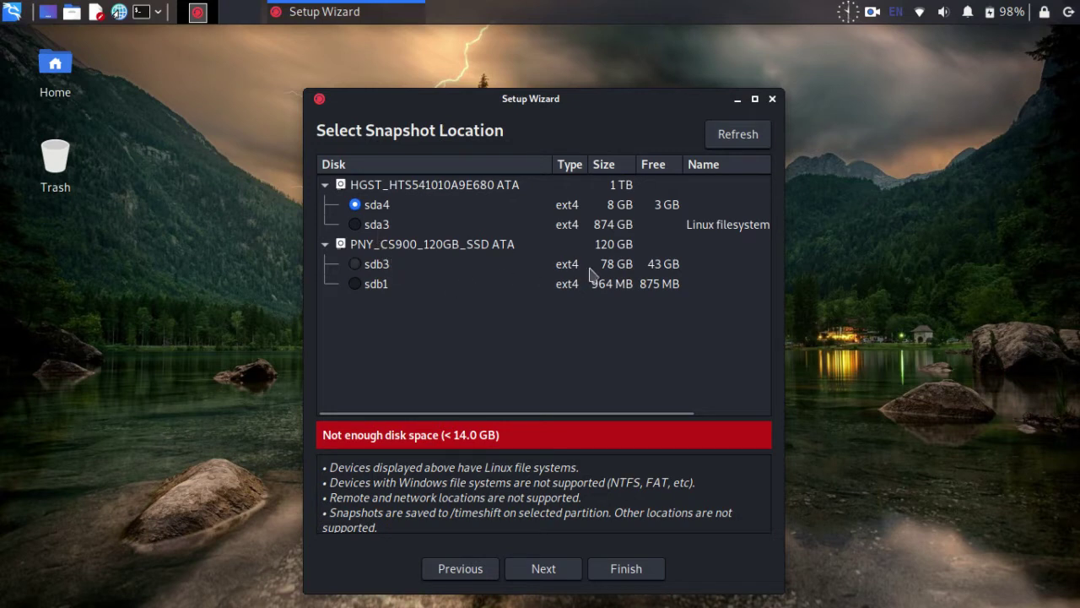
{"action": "left_click", "coordinate": [375, 265]}
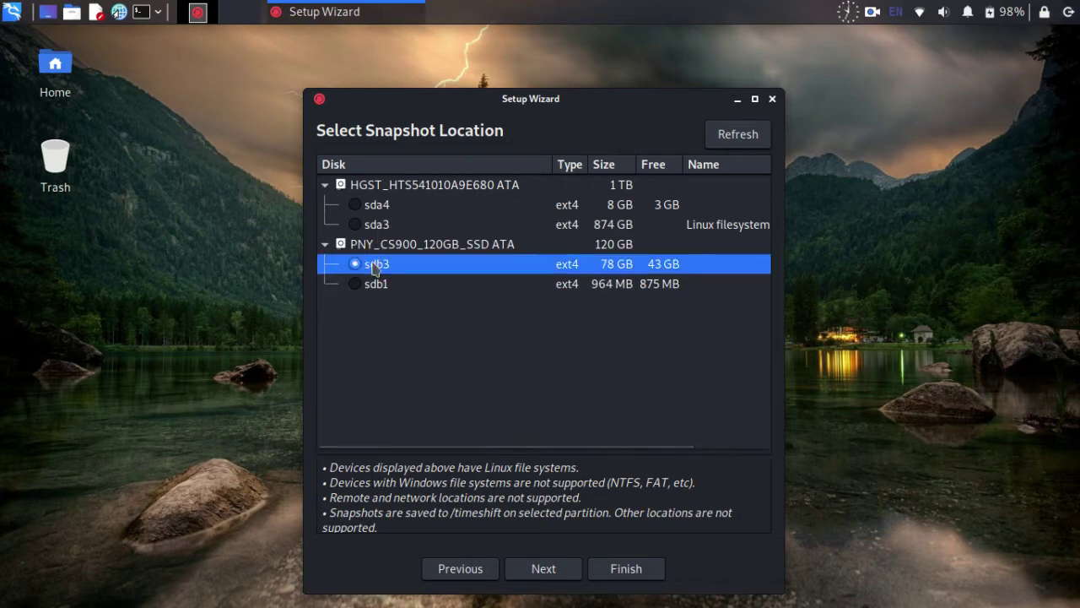
Leave all scheduled snapshot levels off, with Daily and Monthly unchecked
{"action": "left_click", "coordinate": [560, 573]}
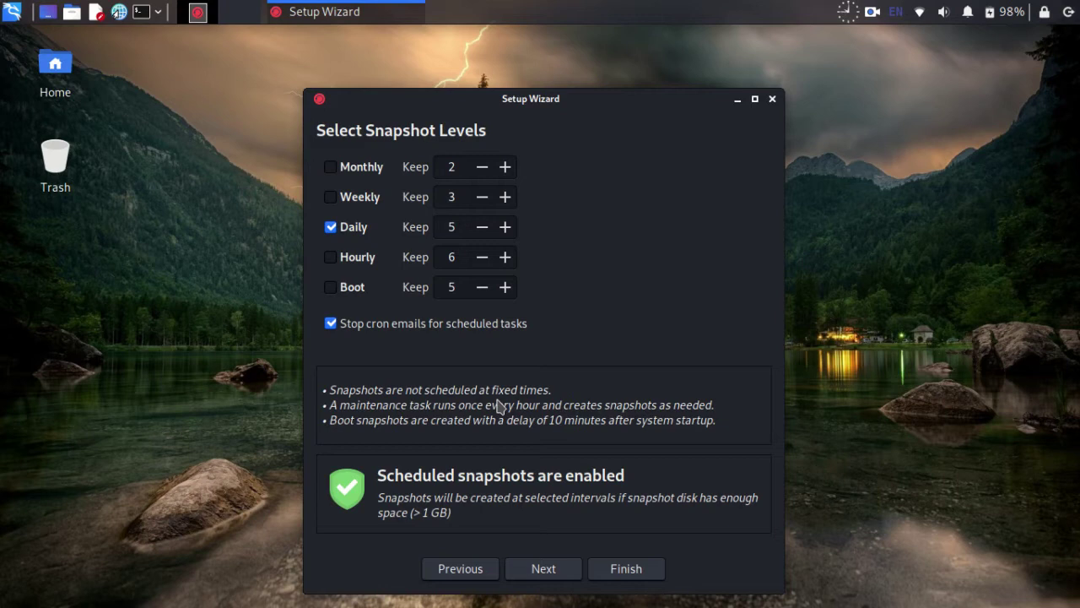
{"action": "left_click", "coordinate": [333, 228]}
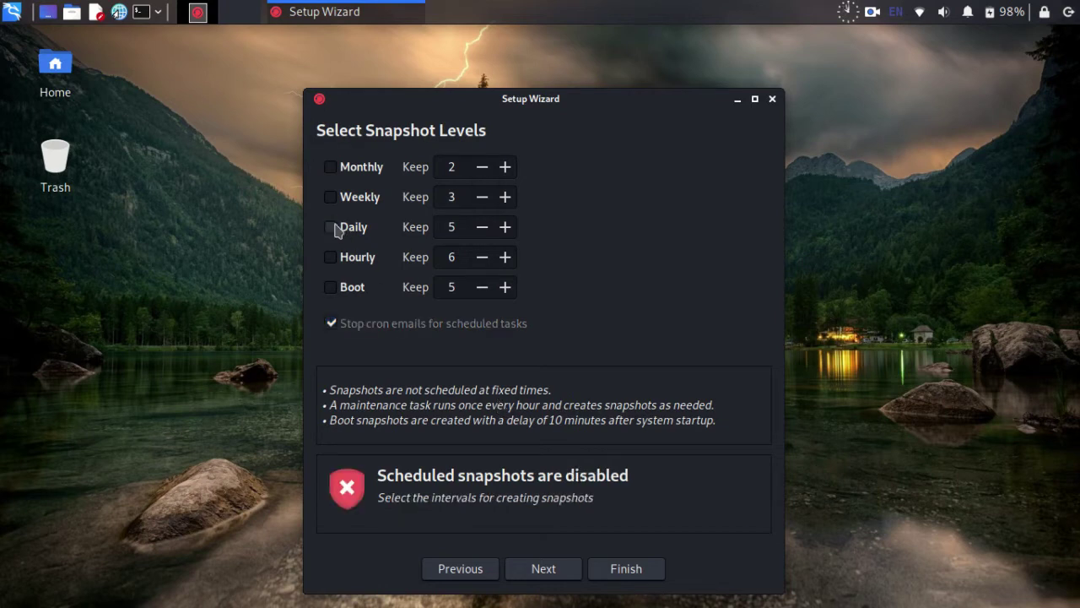
{"action": "left_click", "coordinate": [329, 166]}
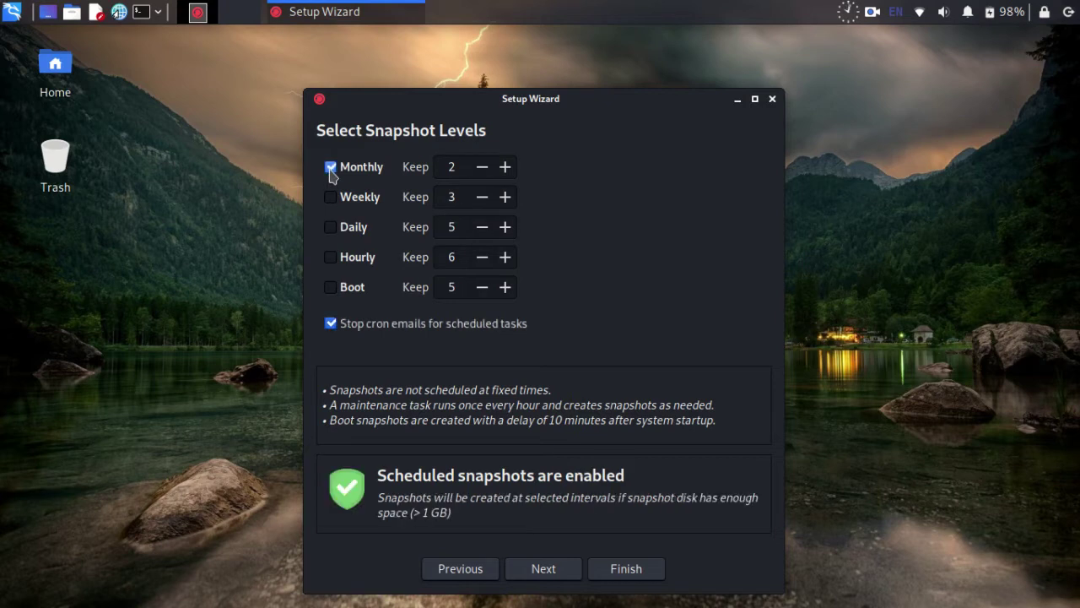
{"action": "left_click", "coordinate": [330, 166]}
{"action": "left_click", "coordinate": [334, 328]}
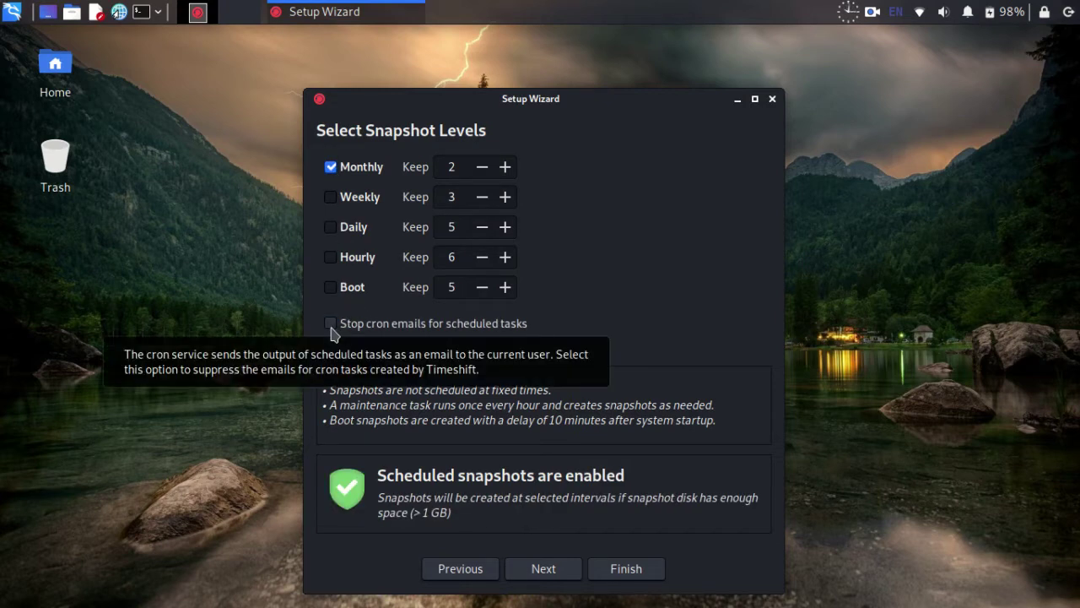
{"action": "left_click", "coordinate": [330, 167]}
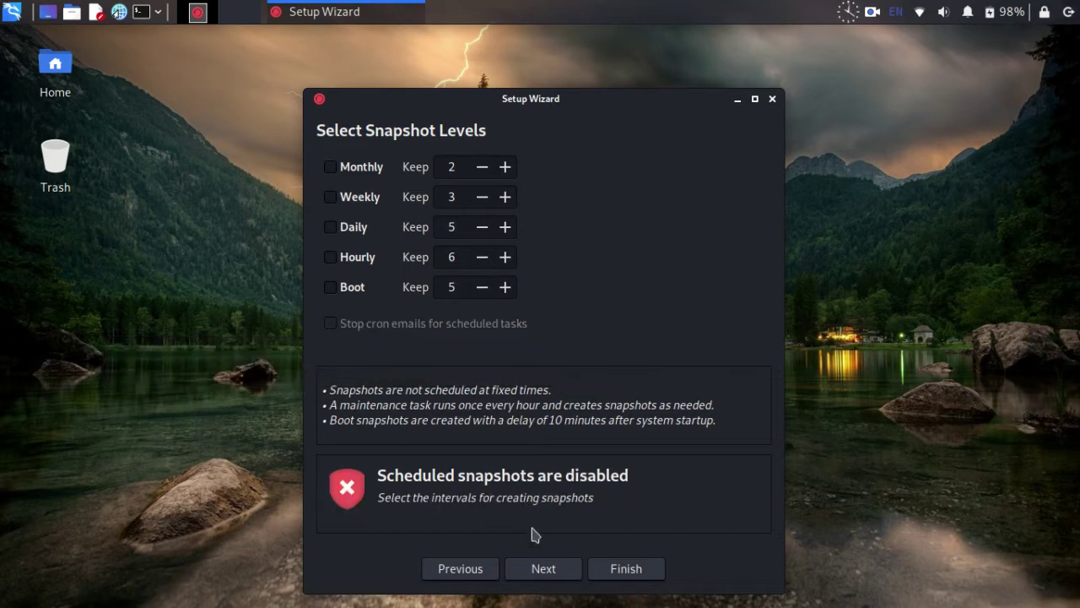
Keep all user home files excluded and finish the setup wizard
{"action": "left_click", "coordinate": [550, 572]}
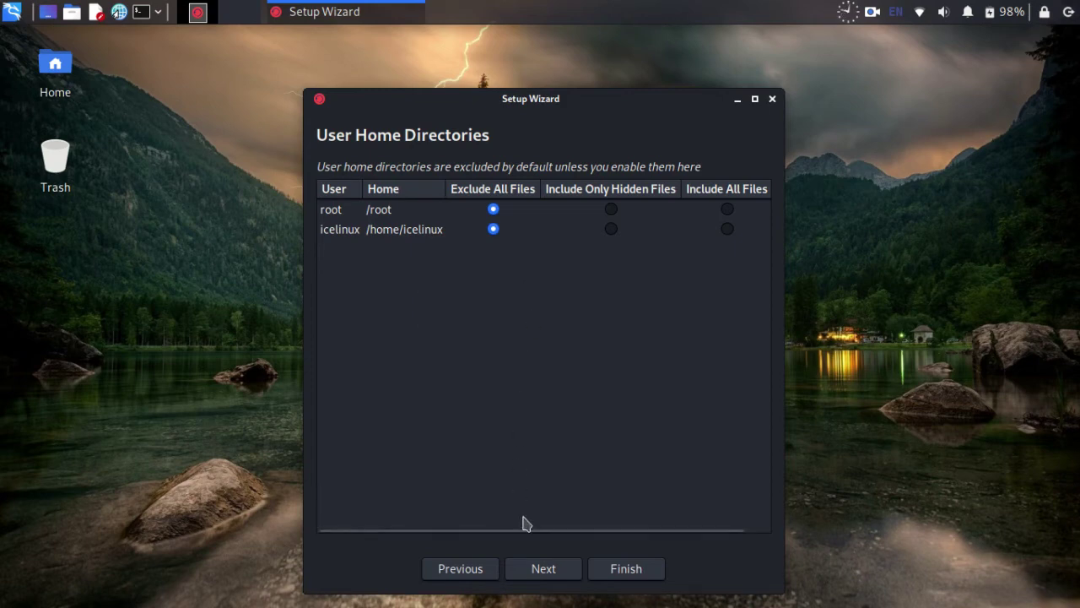
{"action": "left_click", "coordinate": [544, 571]}
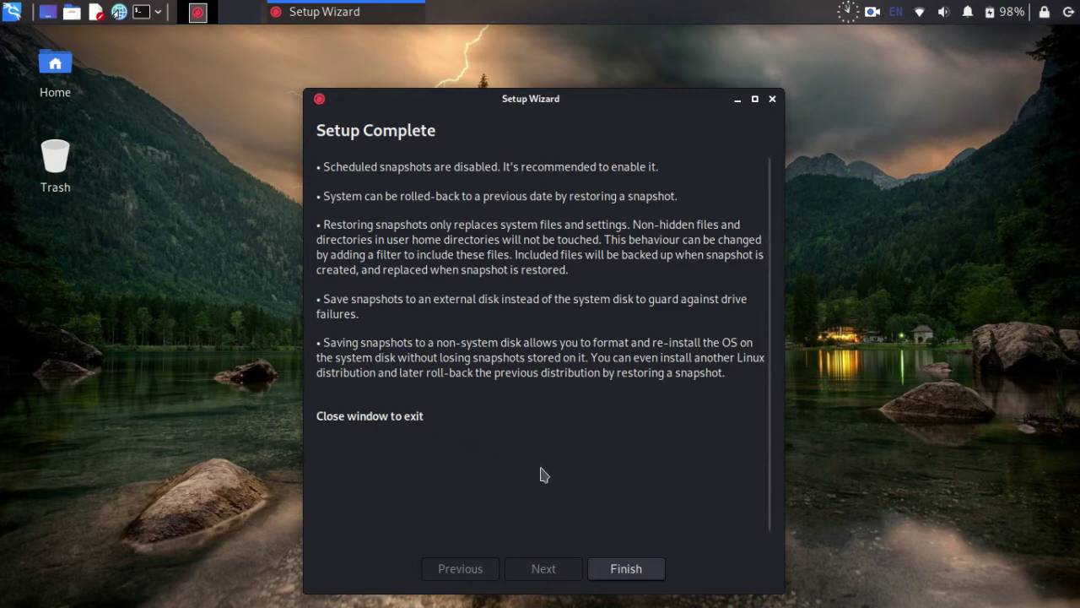
{"action": "left_click", "coordinate": [628, 568]}
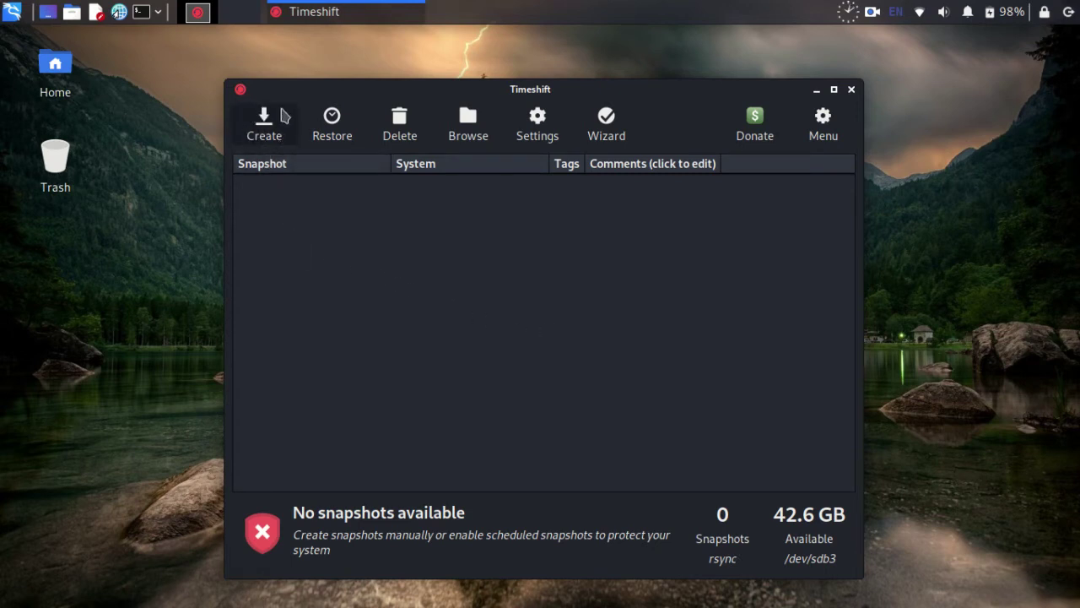
Create the first RSYNC snapshot on sdb3 and let it complete
{"action": "left_click", "coordinate": [266, 129]}
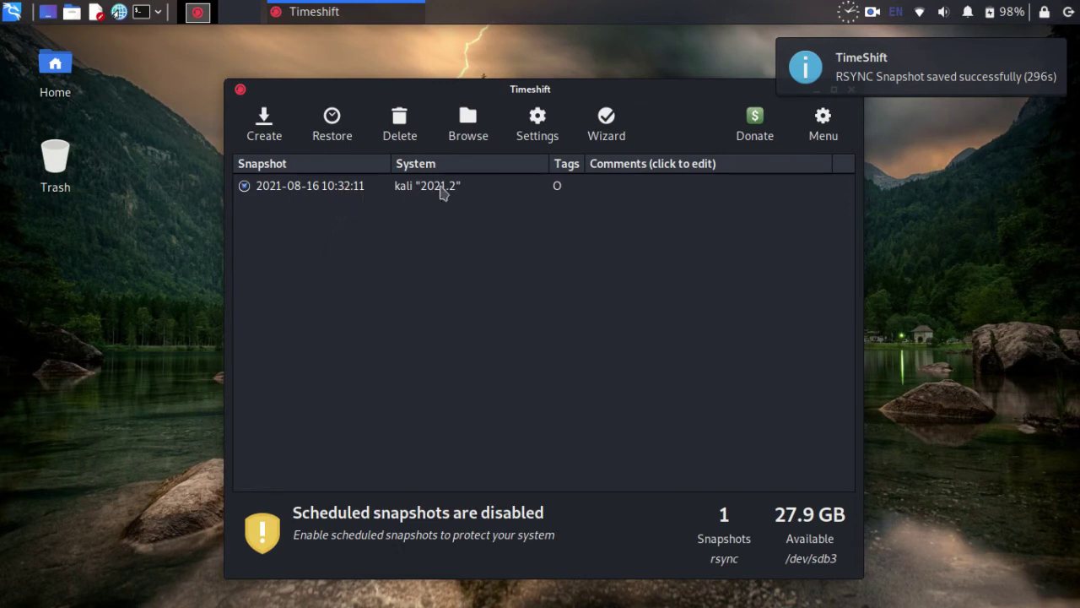
{"action": "left_click", "coordinate": [334, 190]}
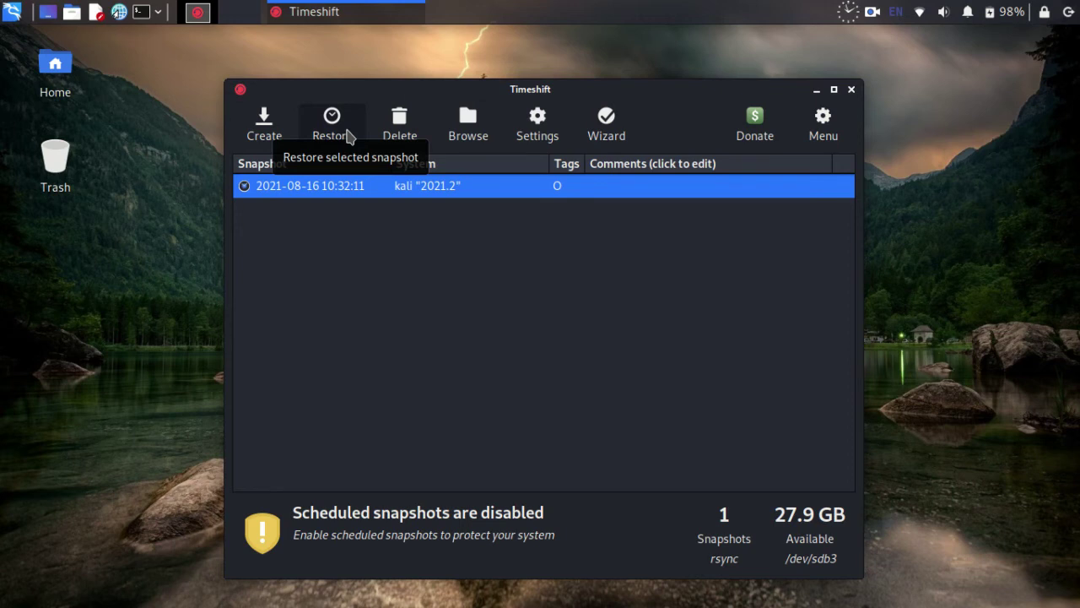
{"action": "left_click", "coordinate": [346, 135]}
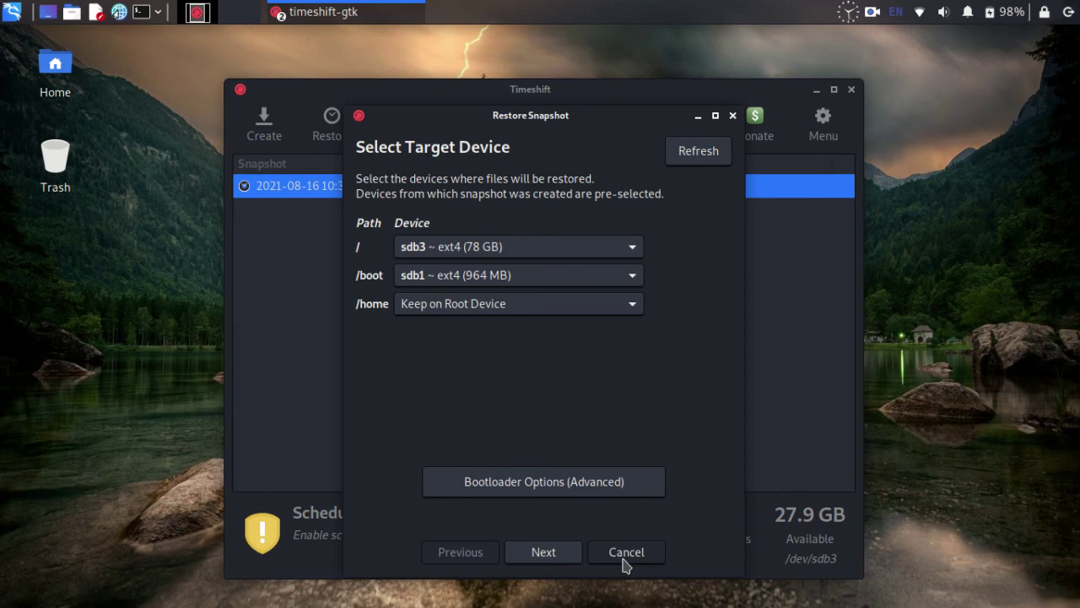
{"action": "left_click", "coordinate": [625, 553]}
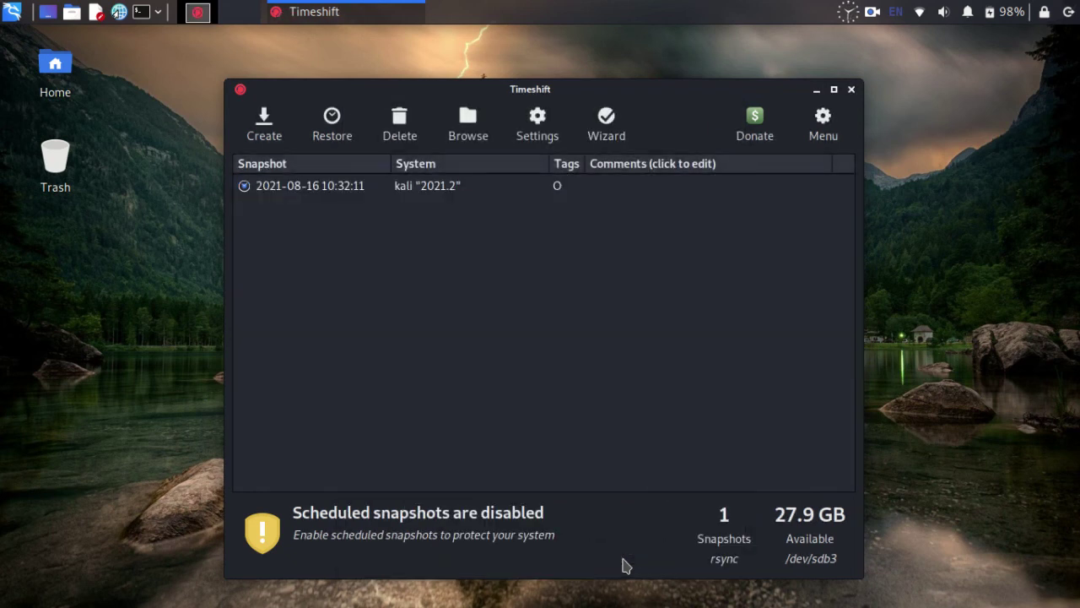